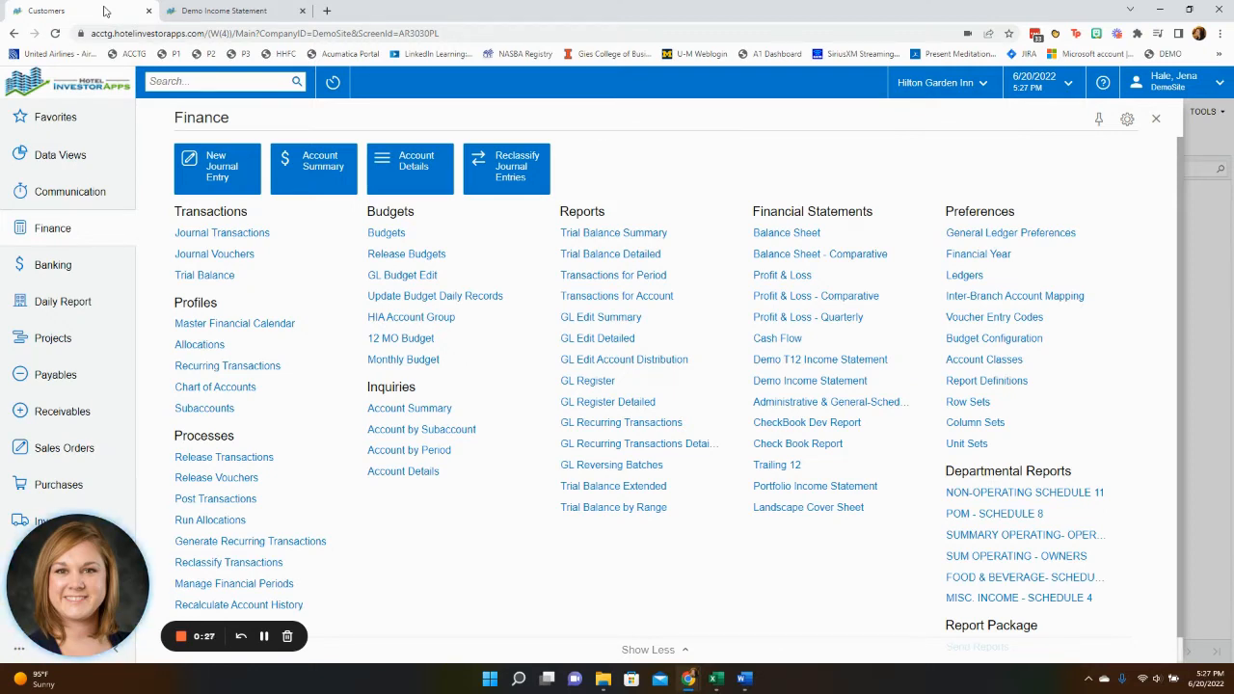
# - Drill down from the Demo Income Statement's PTD Utilities amount to the October 2021 transactions of Water Treatment account 888010, subaccount 000
pyautogui.click(216, 12)
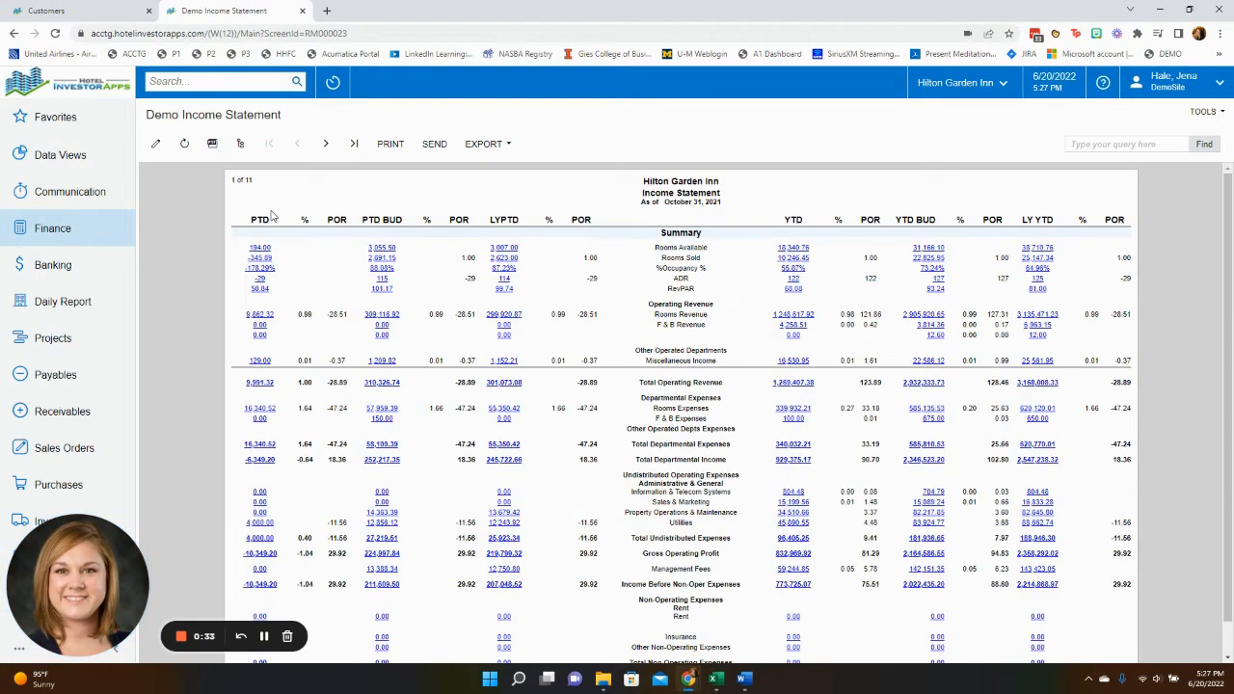
pyautogui.click(261, 529)
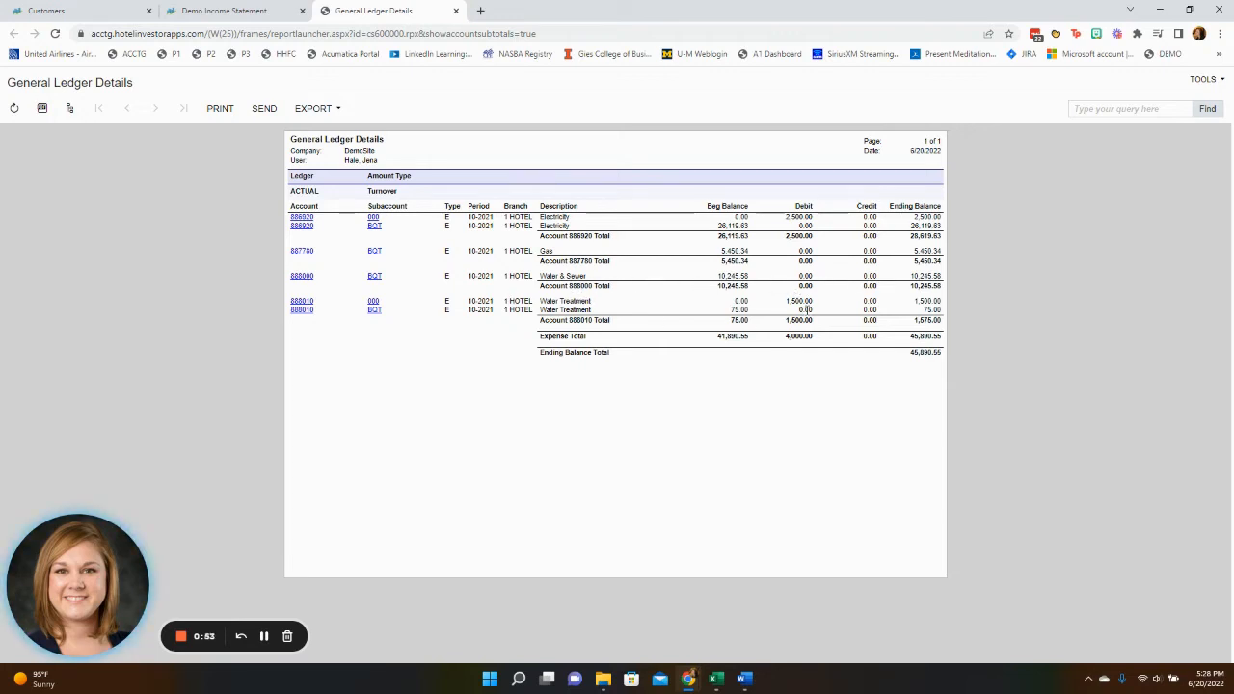
pyautogui.click(302, 300)
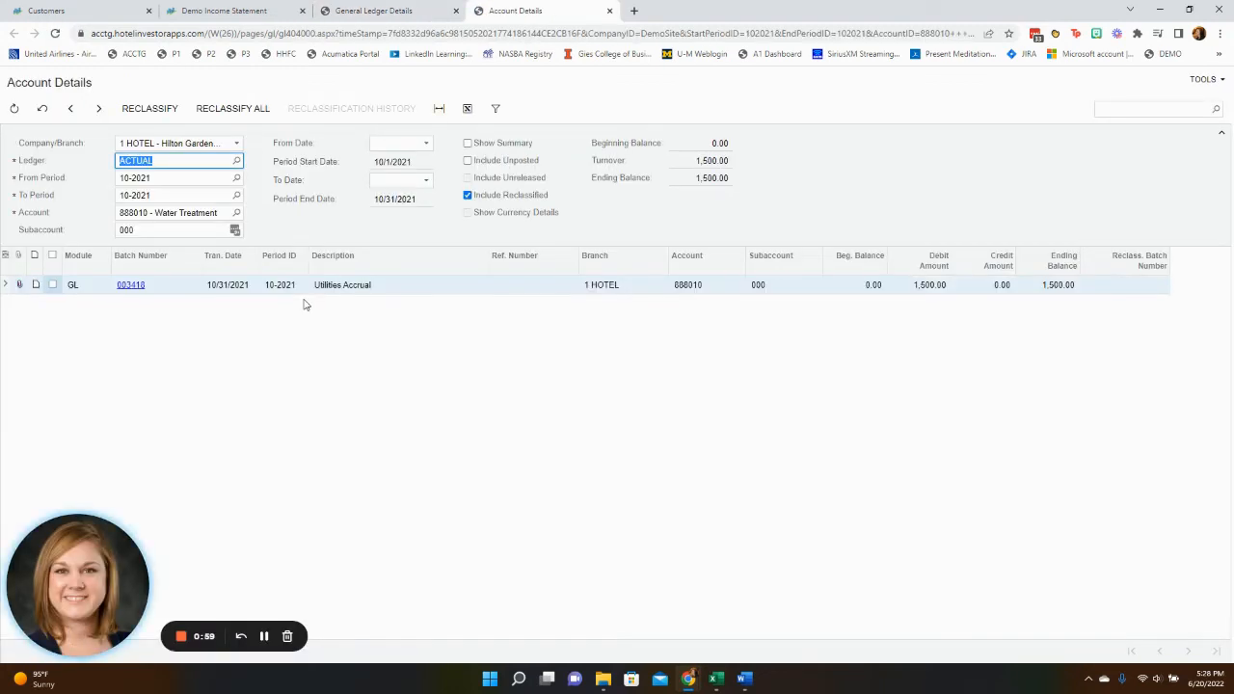
# - Reclassify the Utilities Accrual transaction from Water Treatment to account 888000 - Water & Sewer and process it
pyautogui.click(53, 286)
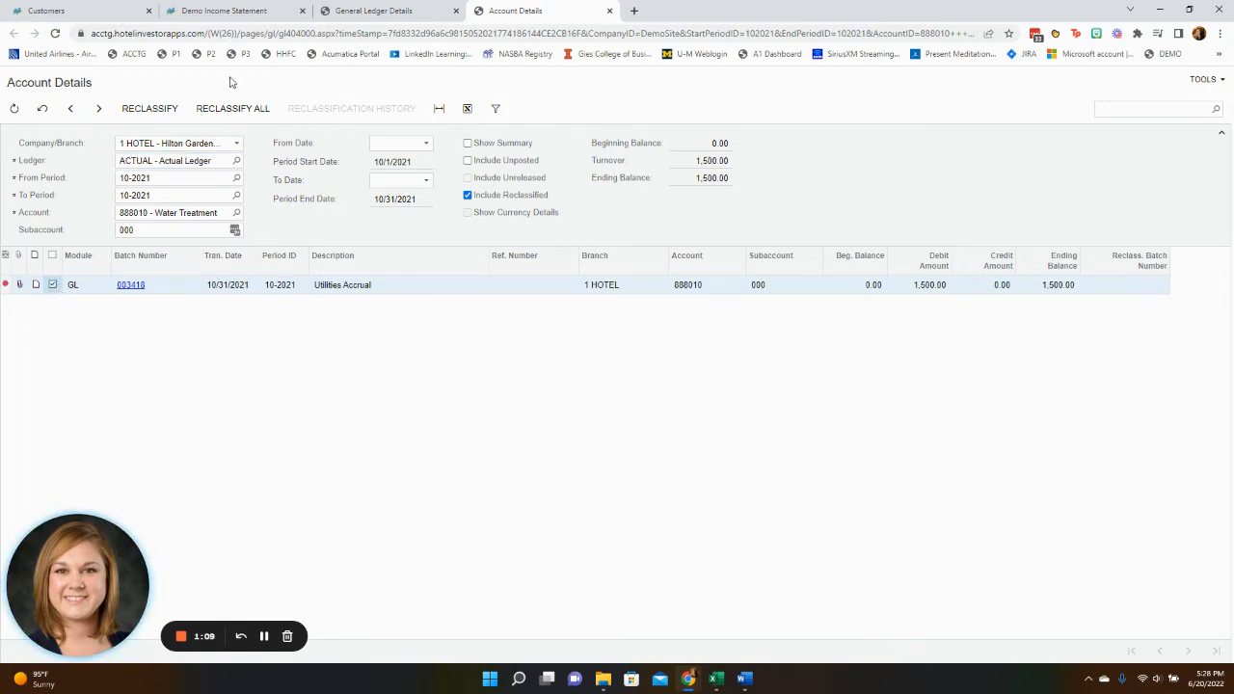
pyautogui.click(143, 109)
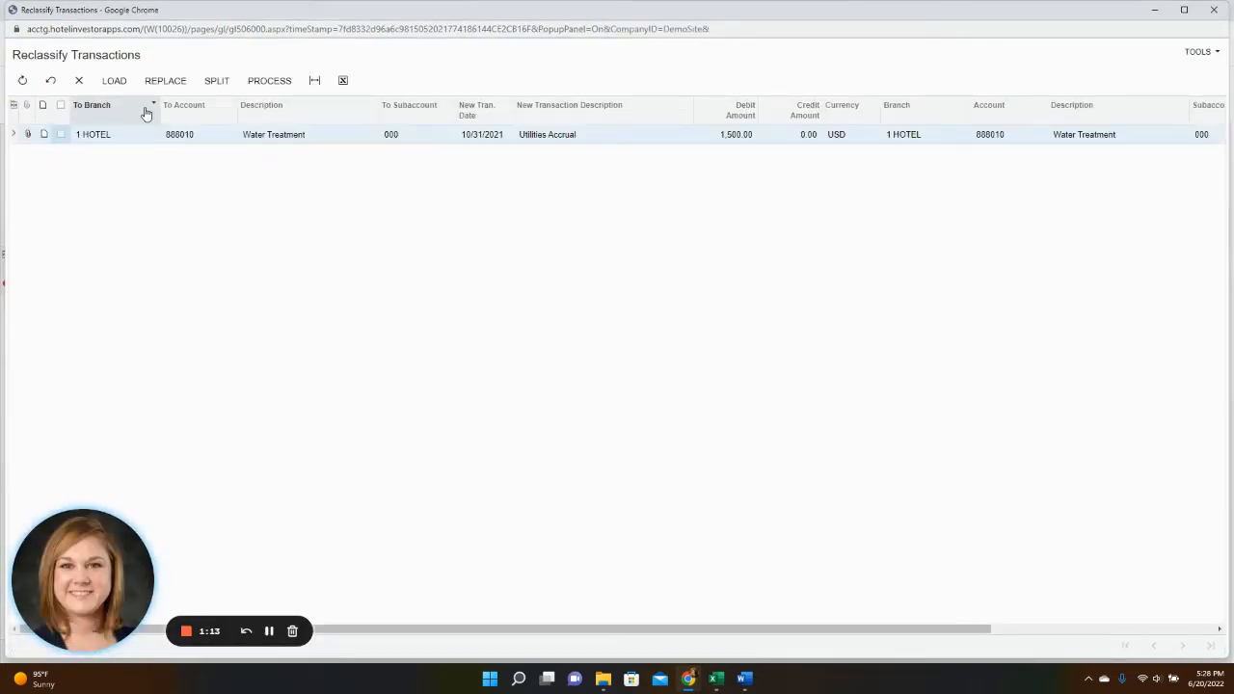
pyautogui.click(184, 137)
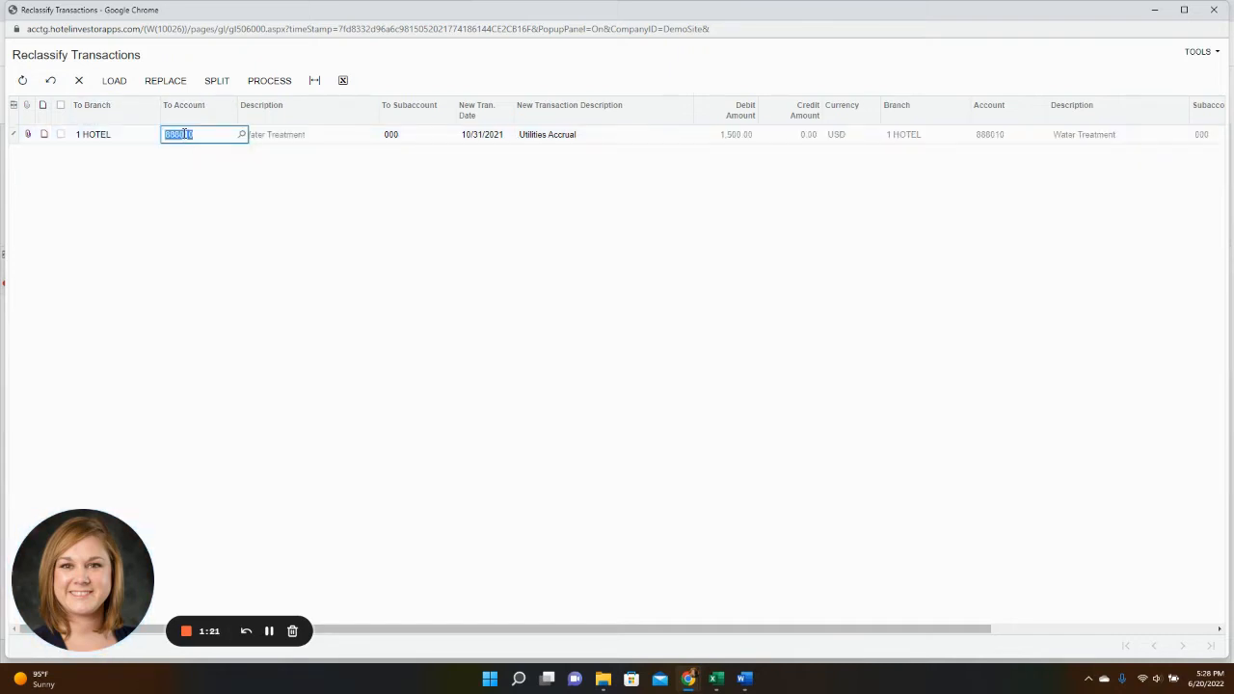
pyautogui.write('water')
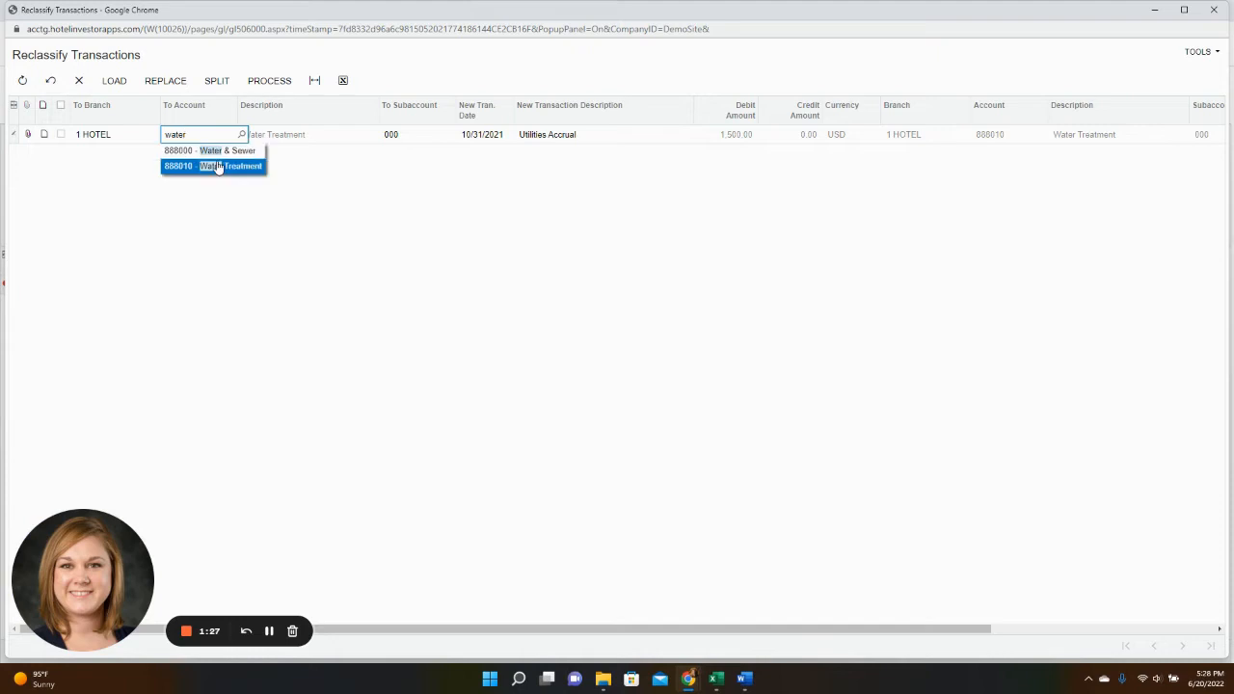
pyautogui.click(216, 153)
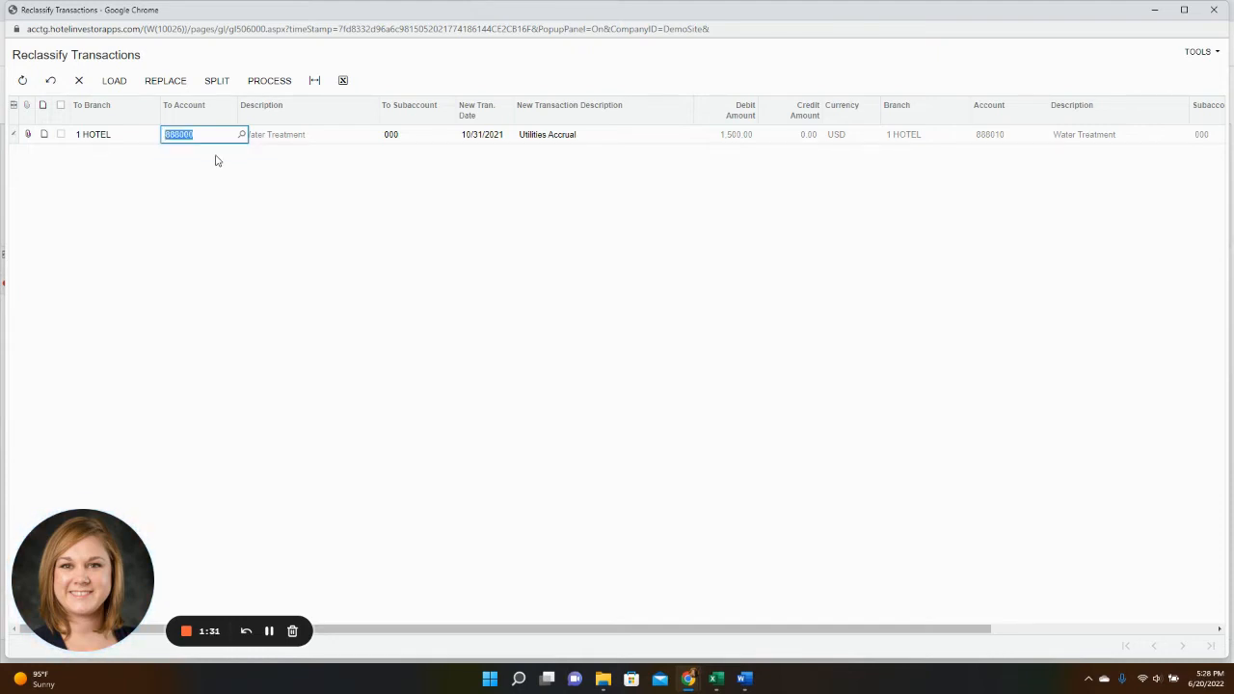
pyautogui.click(269, 81)
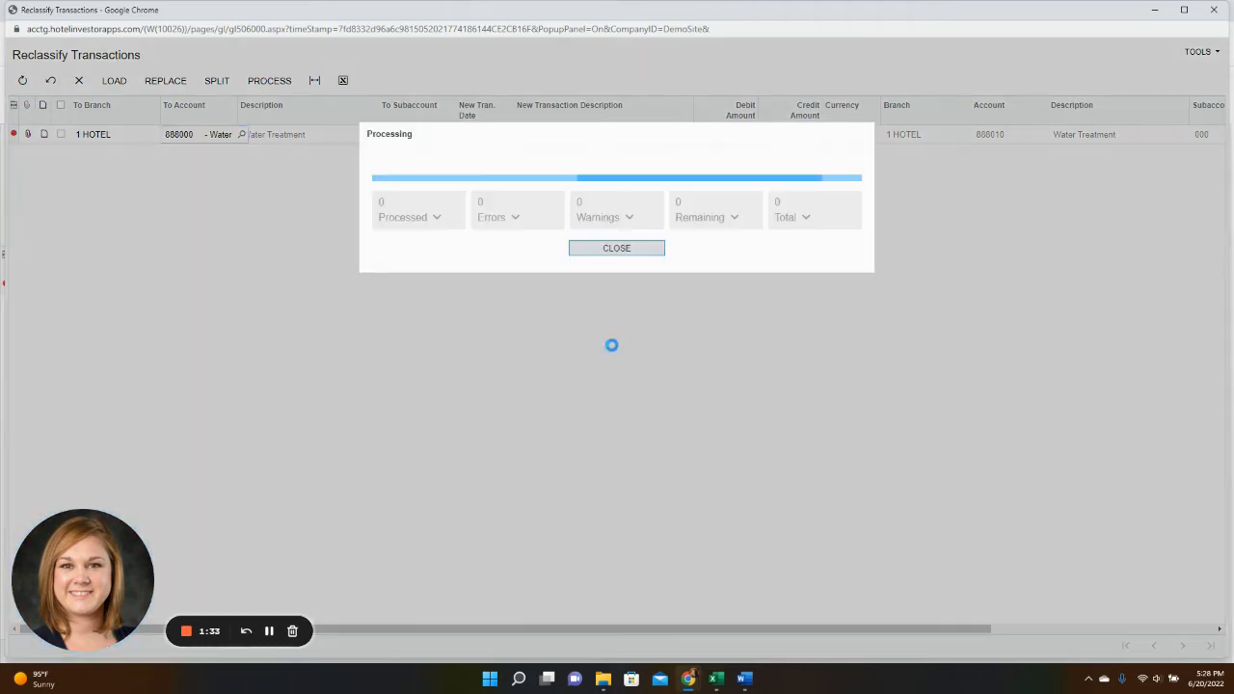
pyautogui.click(604, 252)
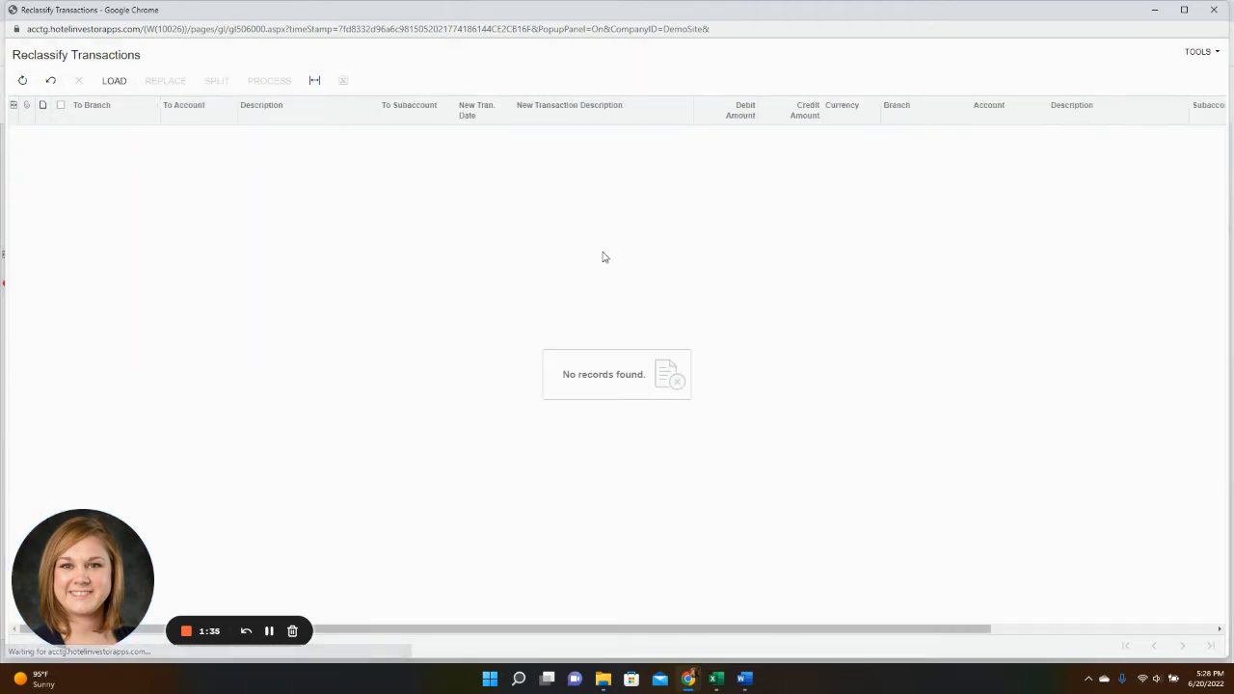
pyautogui.click(1213, 11)
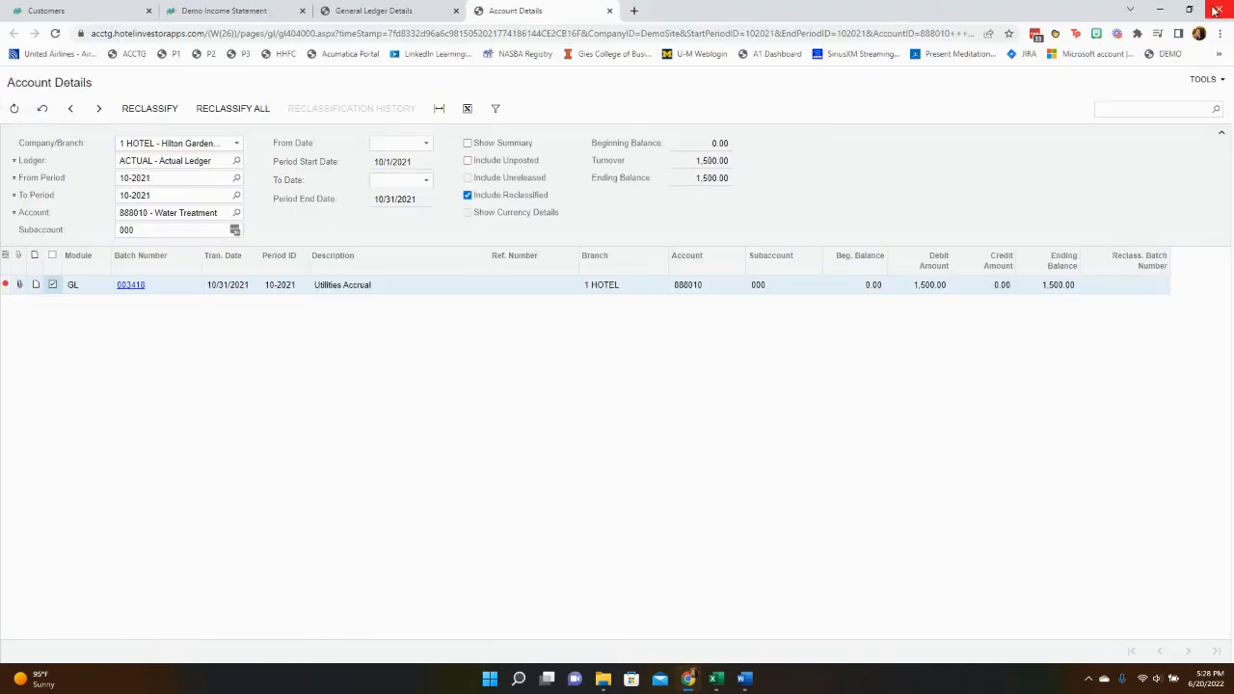
# - Refresh the Demo Income Statement and drill down through PTD Utilities to Electricity account 886920, subaccount 000
pyautogui.click(223, 10)
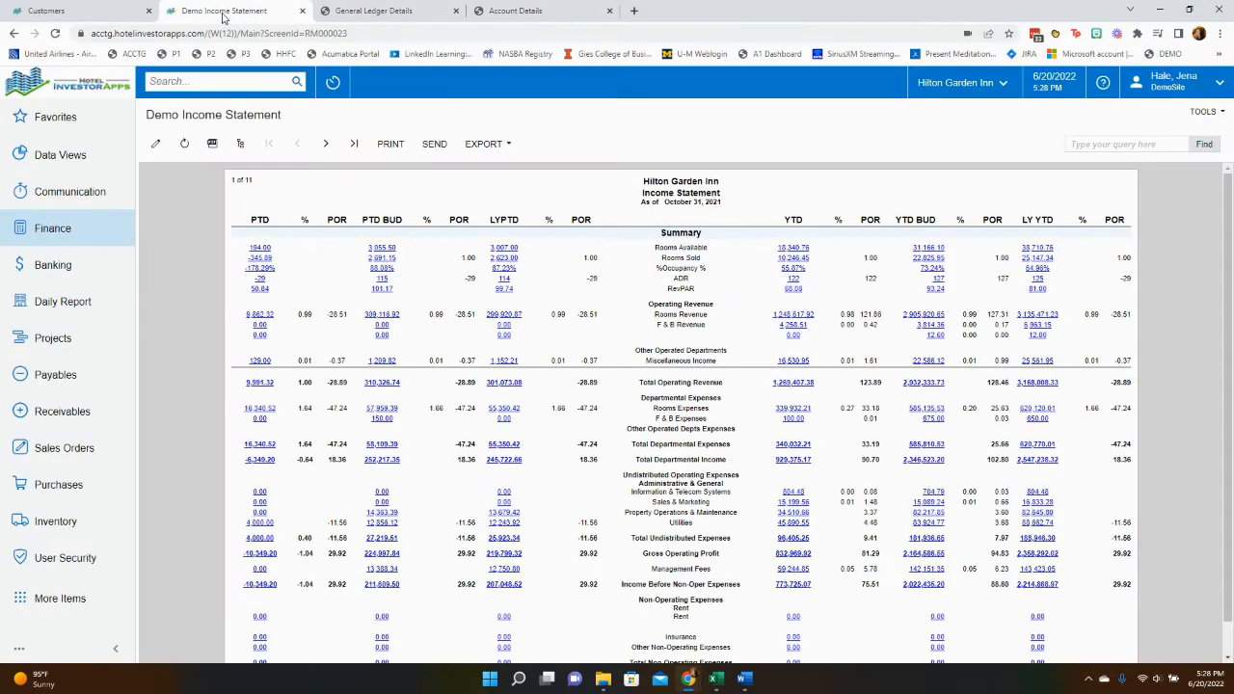
pyautogui.click(184, 143)
pyautogui.click(253, 523)
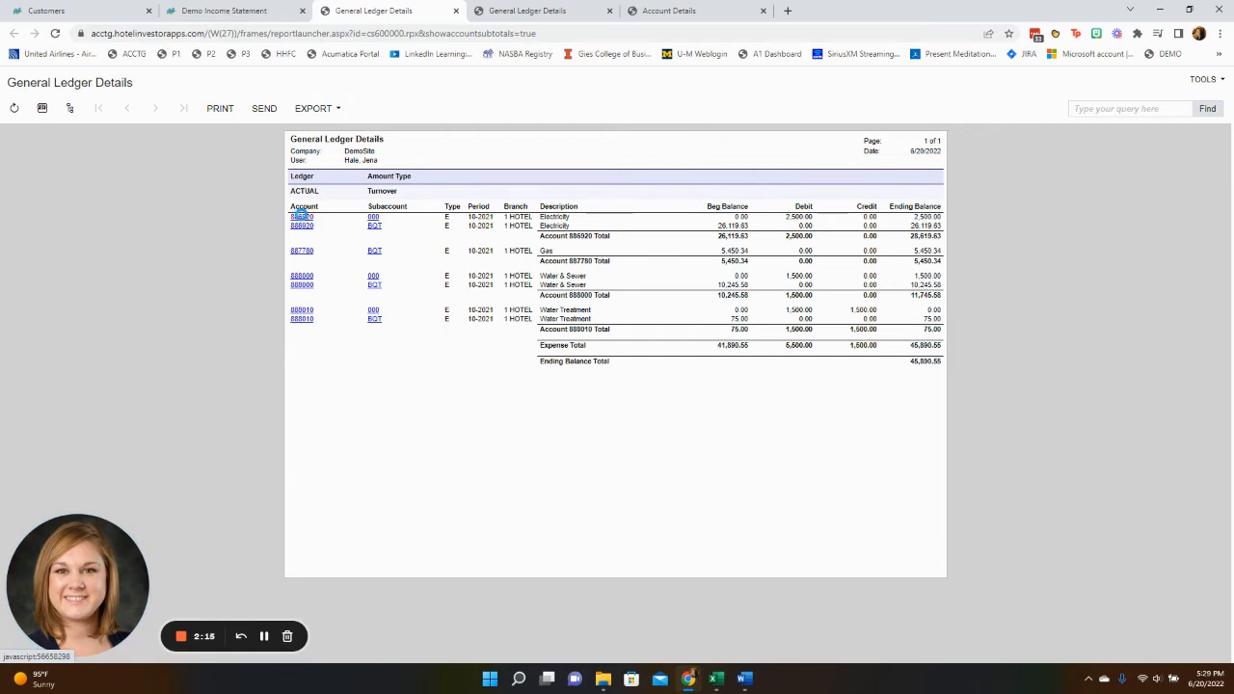
pyautogui.click(302, 217)
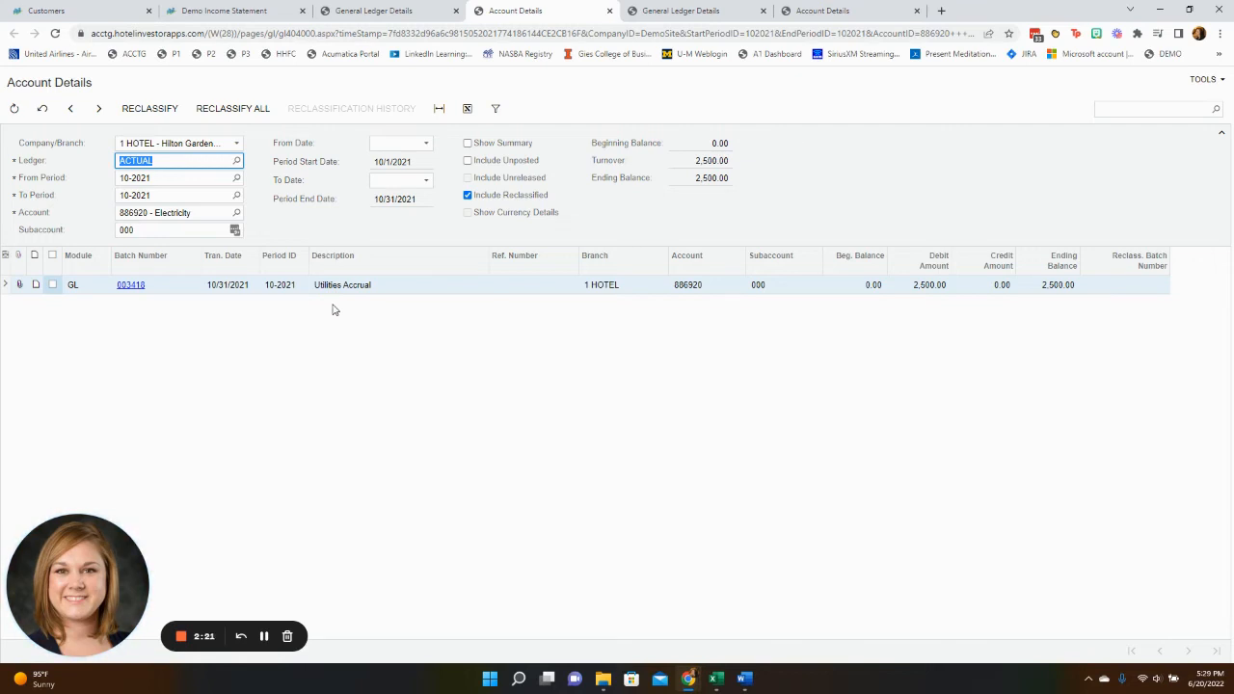
# - Load the Electricity account's Utilities Accrual transaction for reclassification and split it into two lines
pyautogui.click(54, 284)
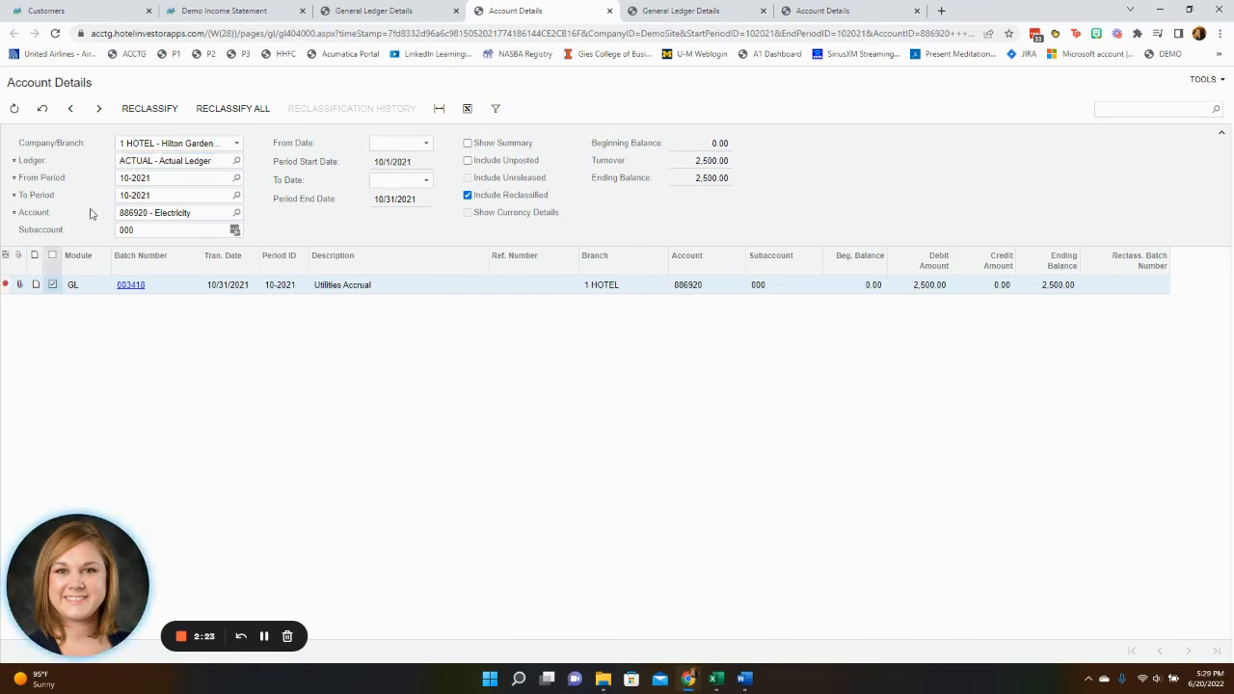
pyautogui.click(149, 109)
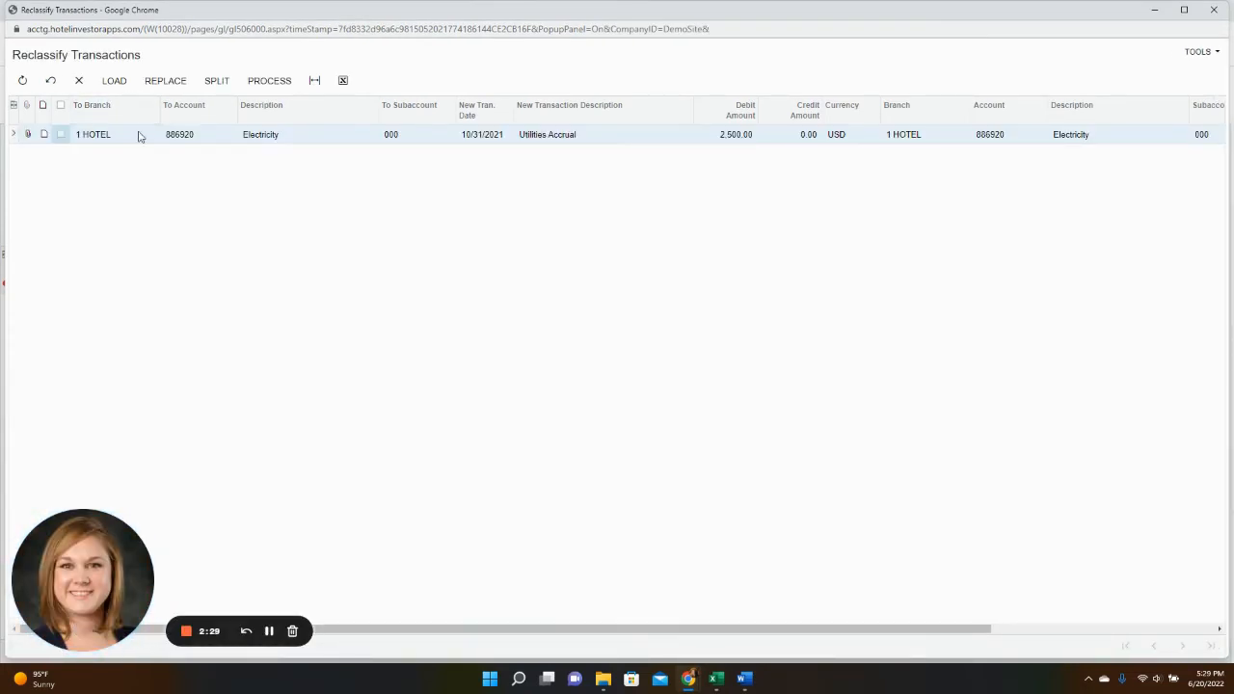
pyautogui.click(141, 137)
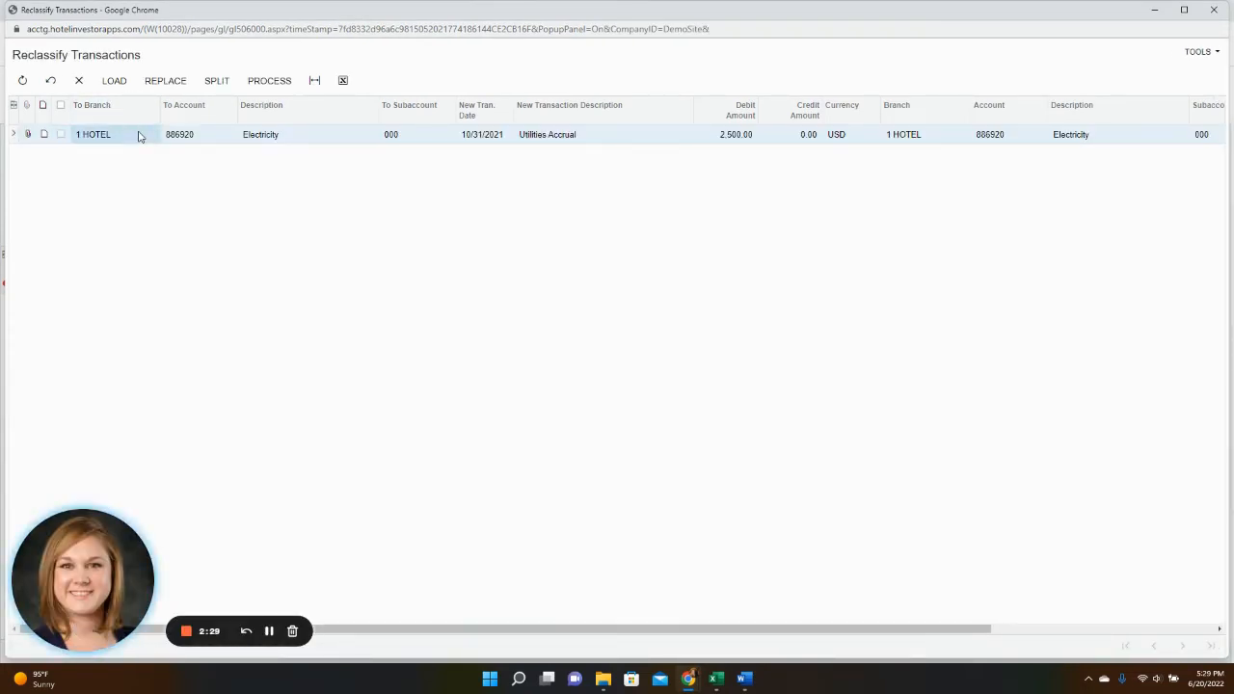
pyautogui.click(217, 85)
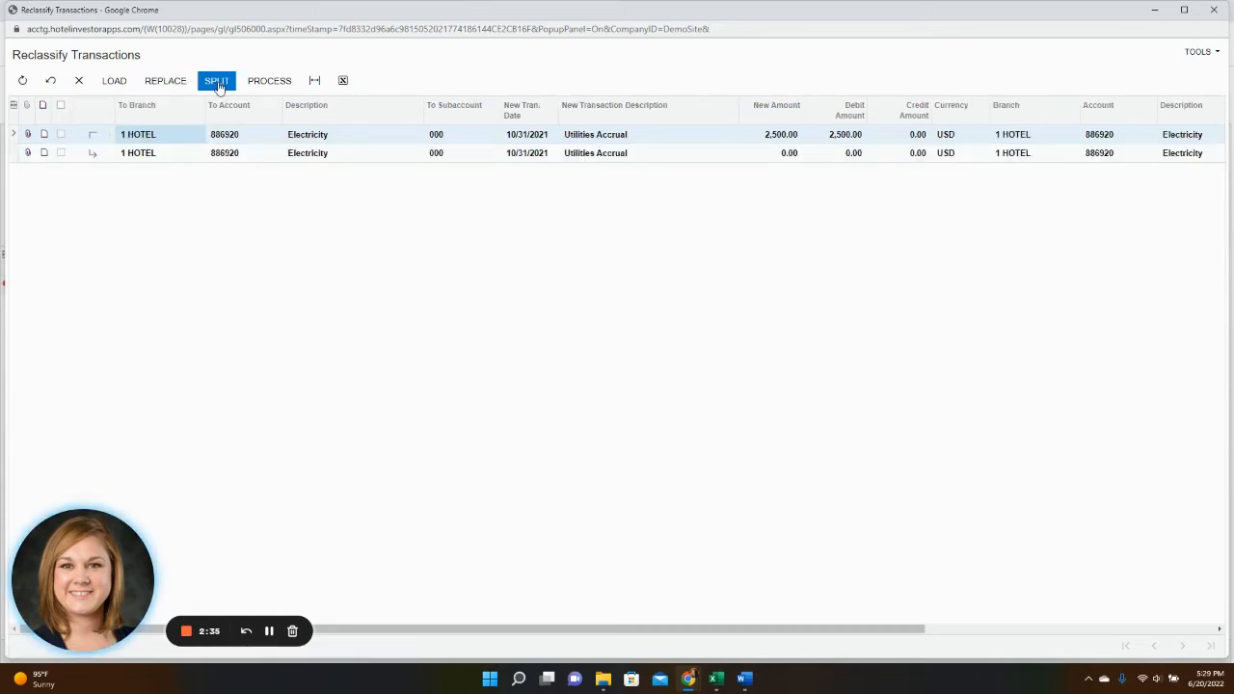
# - Assign the new split line to account 887780 - Gas with an amount of 1,000.00 and process the reclassification
pyautogui.click(243, 155)
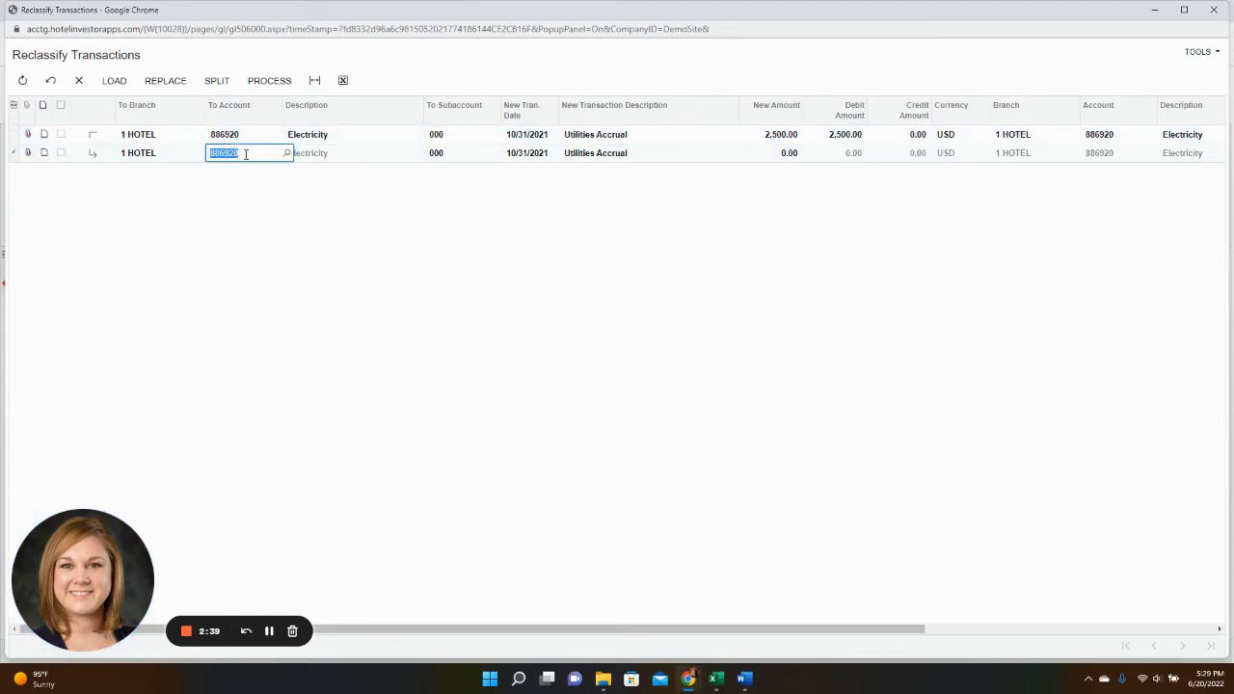
pyautogui.write('gas')
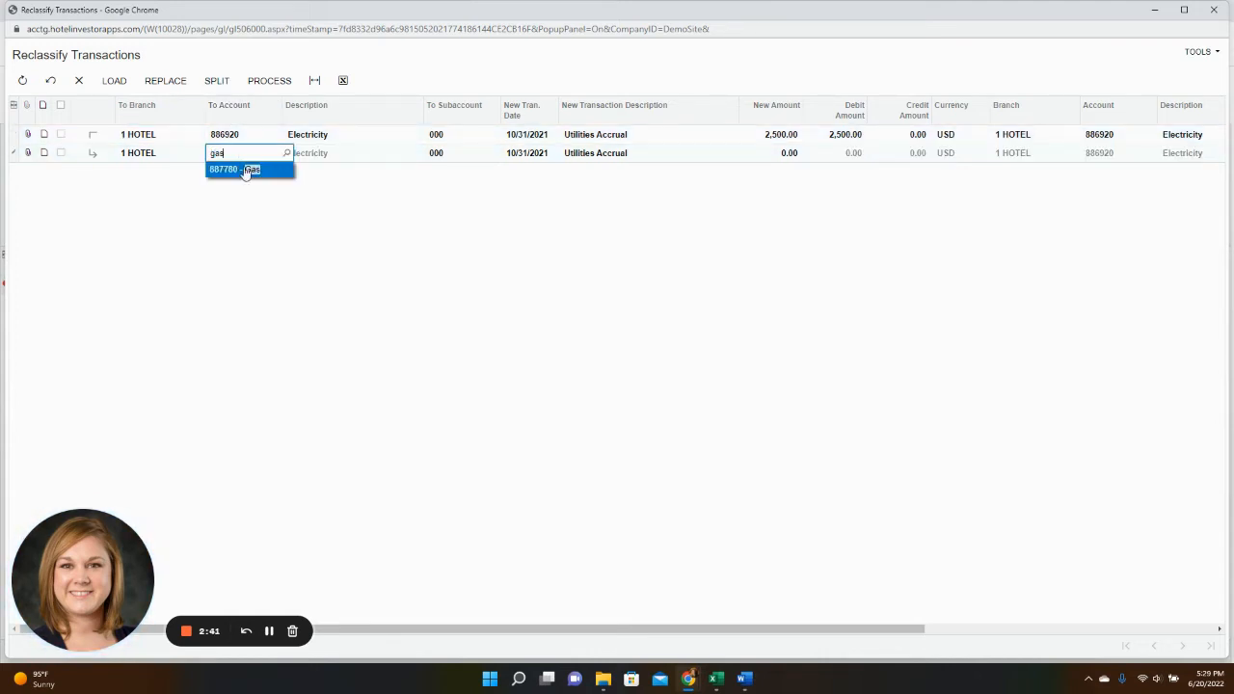
pyautogui.click(247, 170)
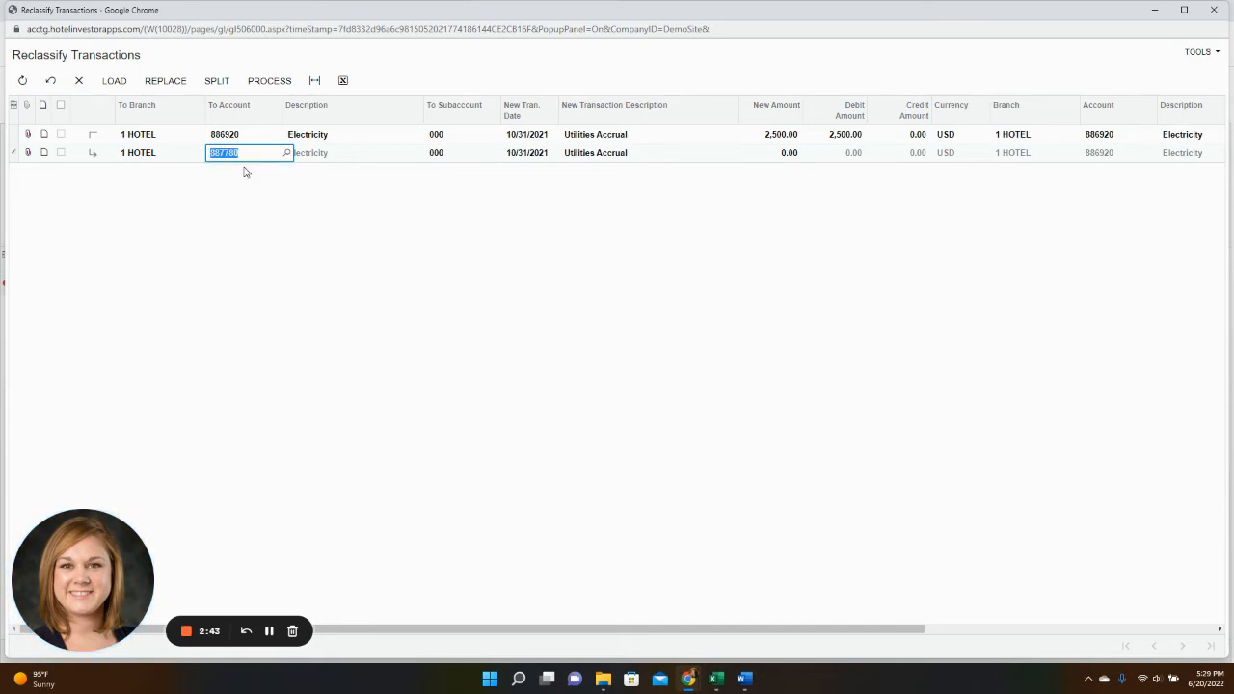
pyautogui.click(773, 153)
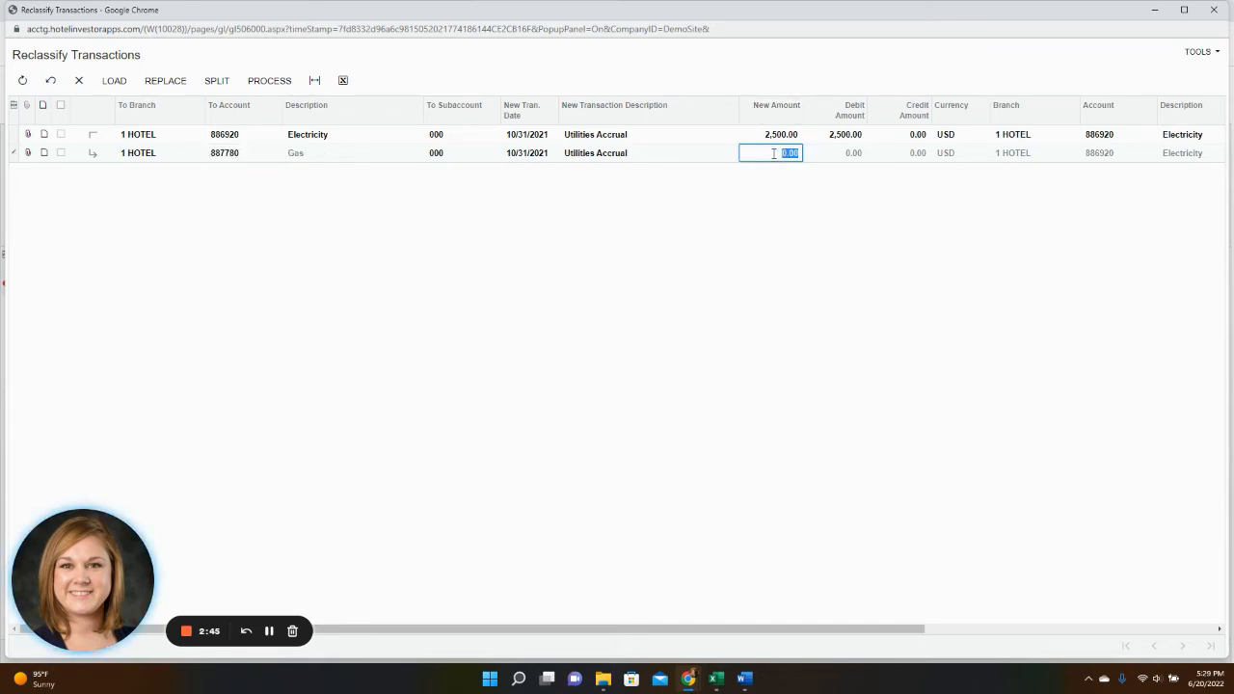
pyautogui.write('1000')
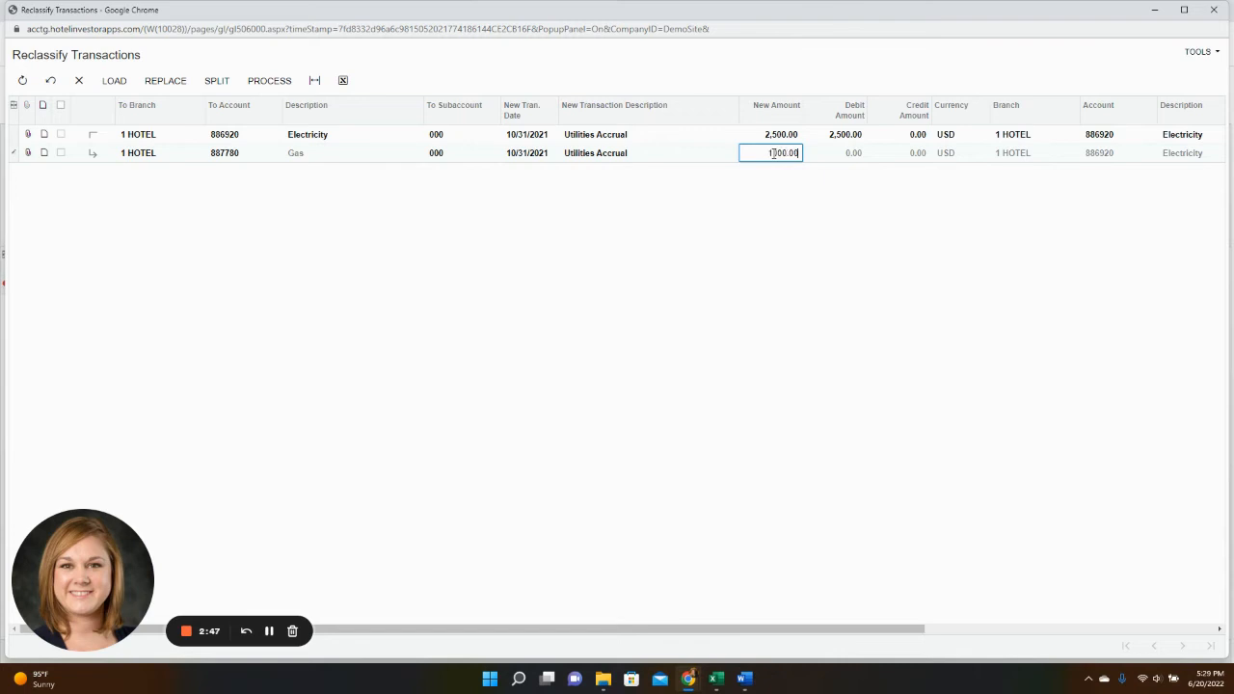
pyautogui.press('Tab')
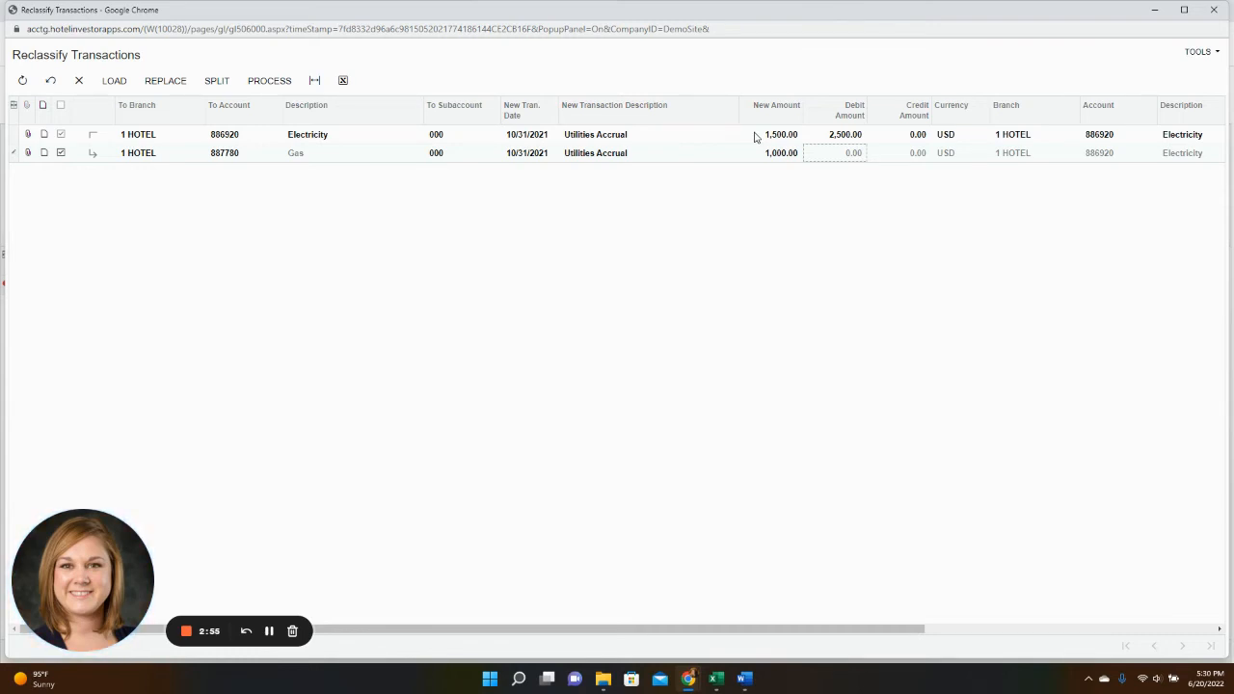
pyautogui.click(262, 84)
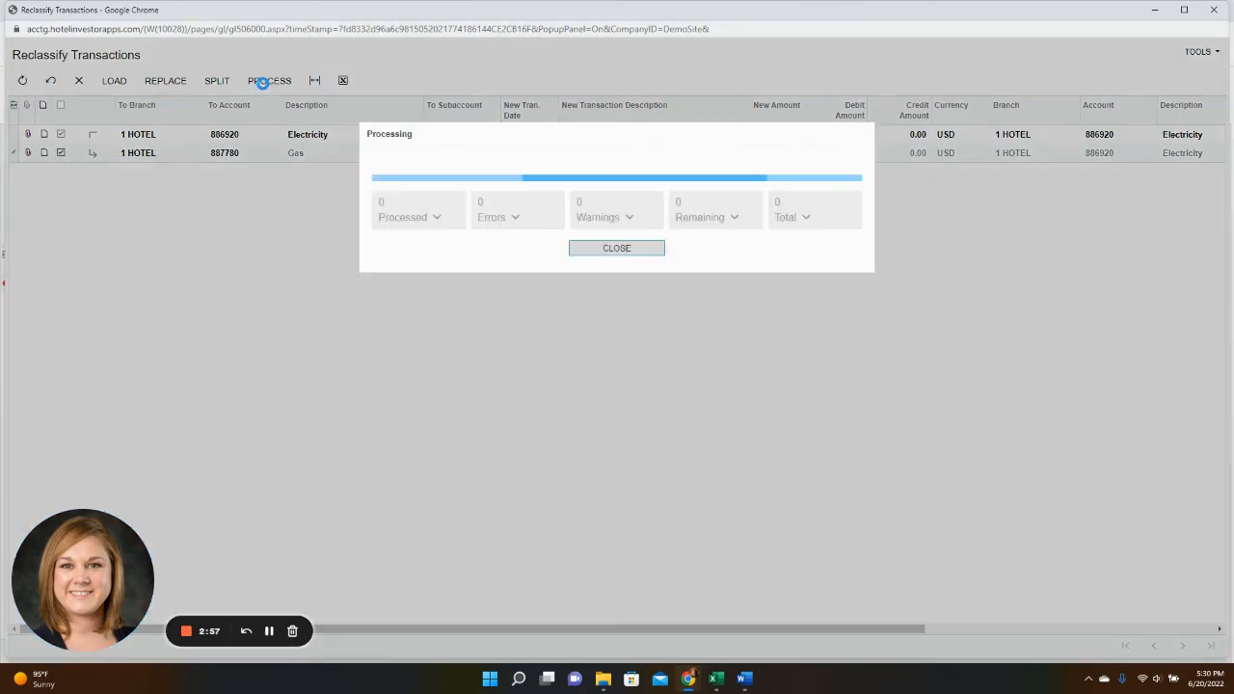
pyautogui.click(604, 249)
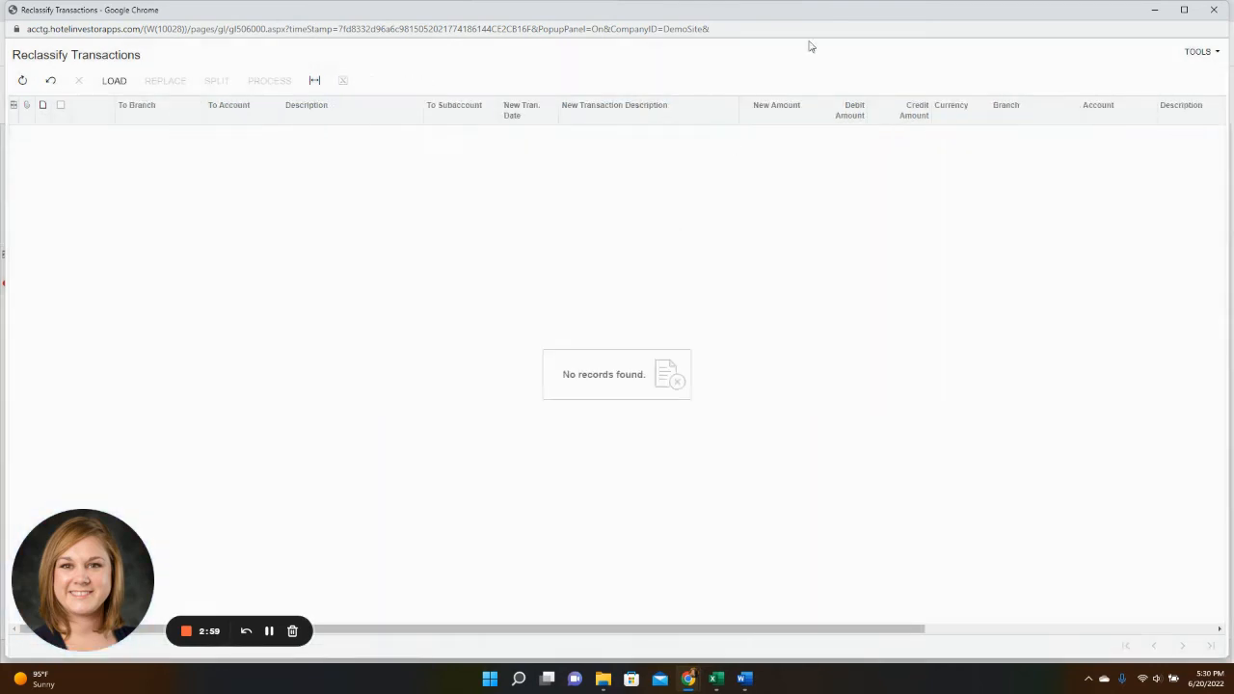
pyautogui.click(1212, 10)
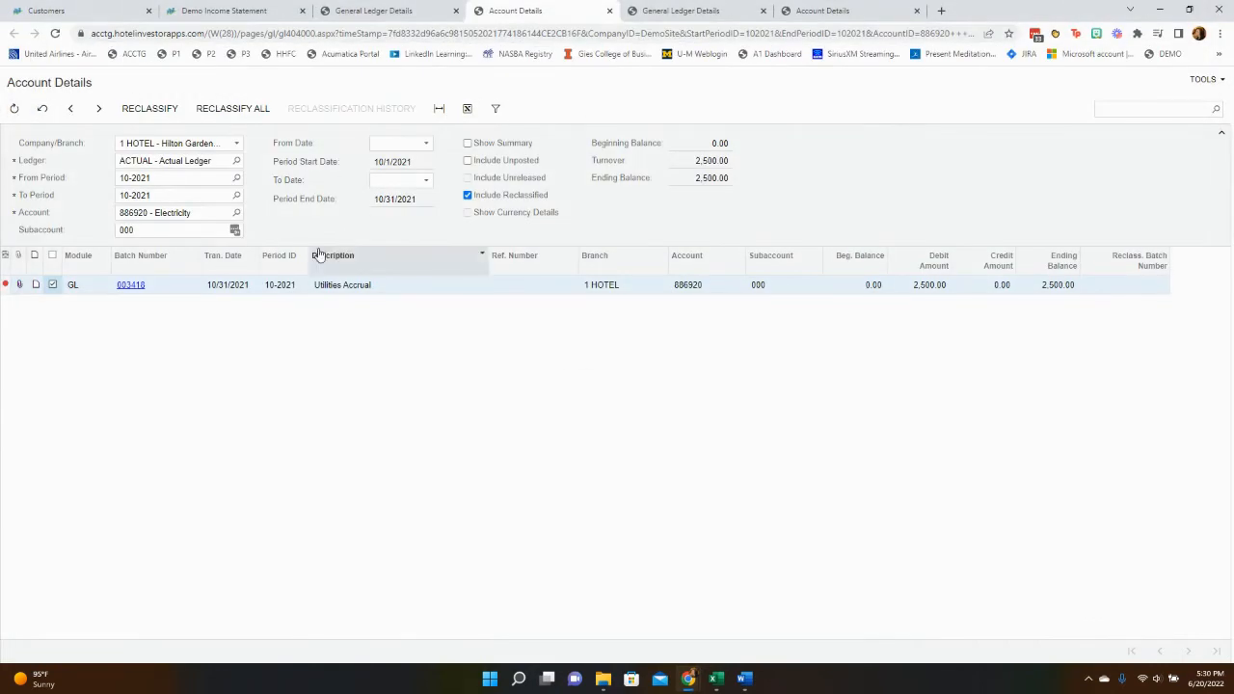
# - Refresh the Demo Income Statement, then drill down through PTD Utilities to the Gas account's journal batch 003420 and examine its entries
pyautogui.click(221, 11)
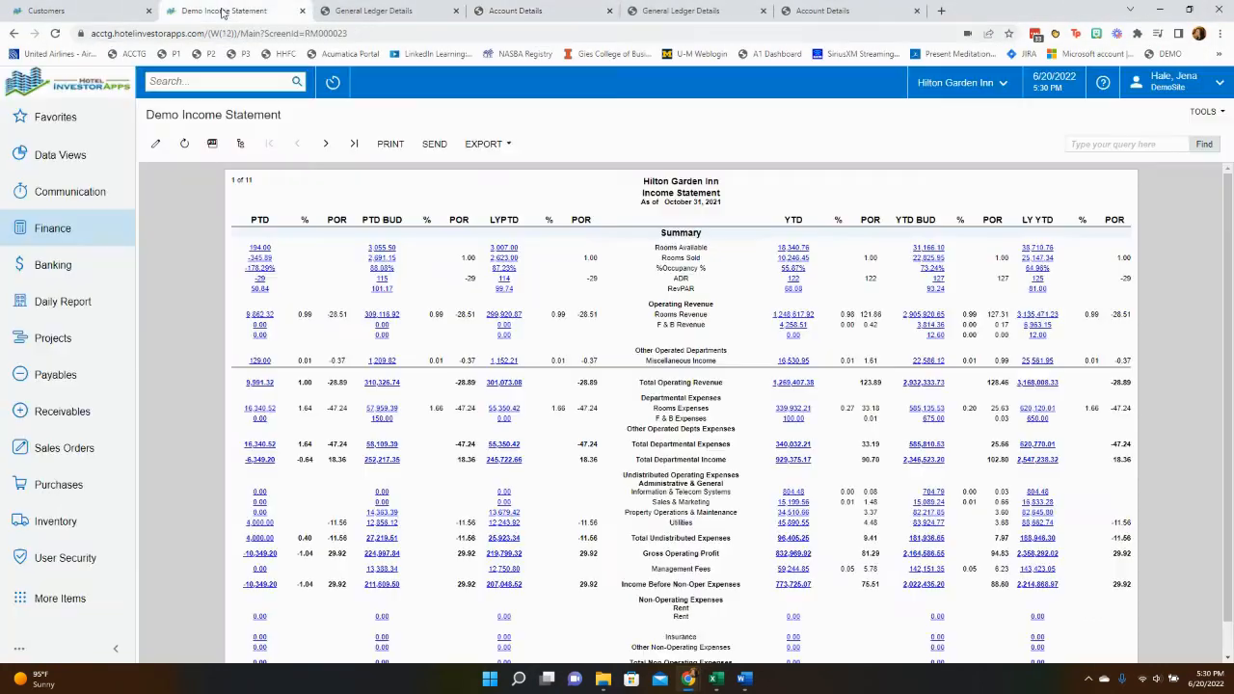
pyautogui.click(184, 143)
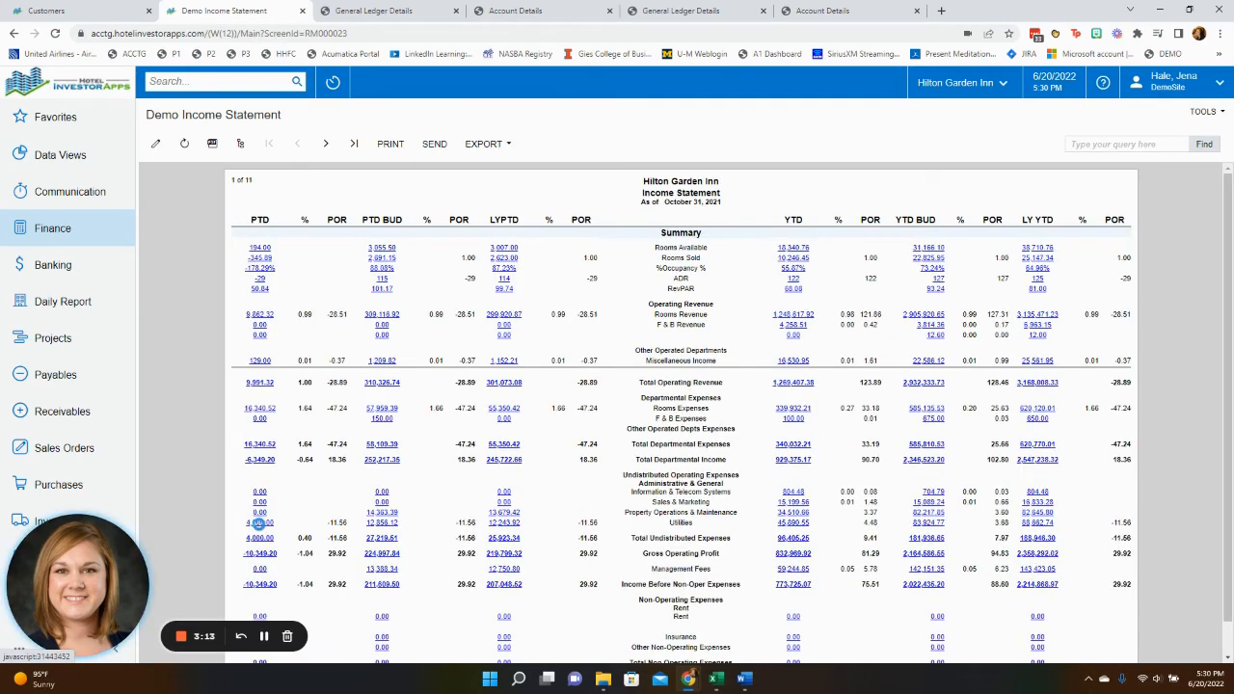
pyautogui.click(260, 530)
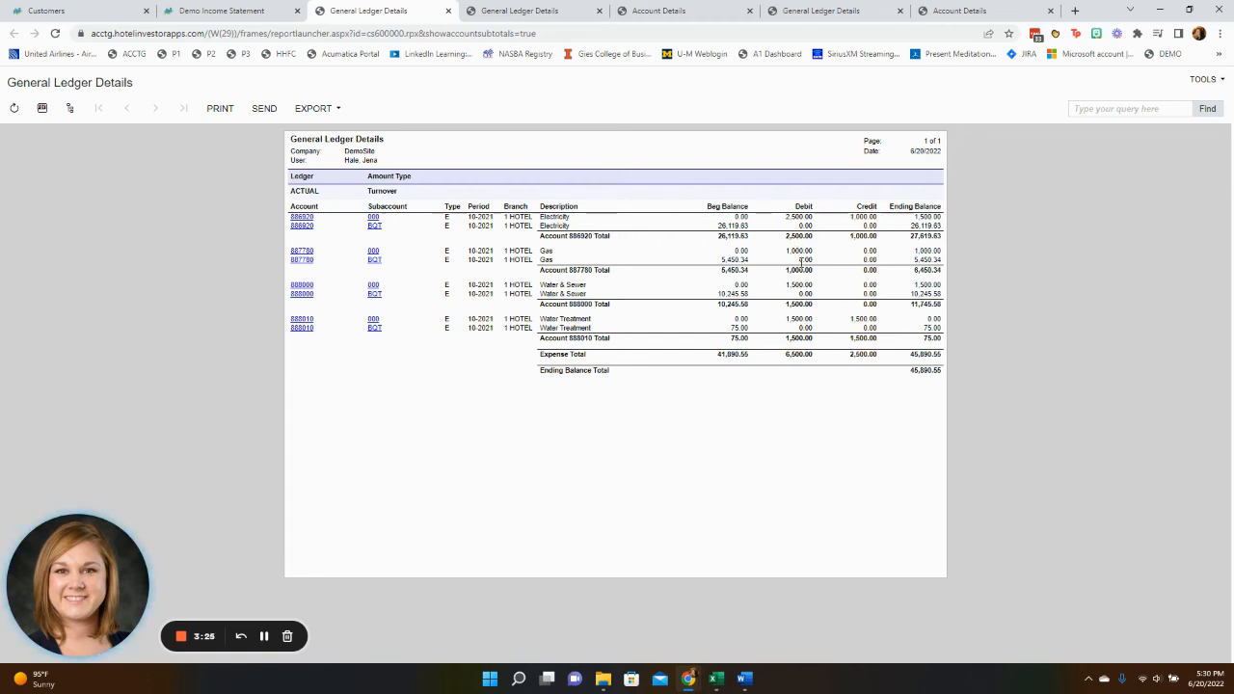
pyautogui.click(300, 252)
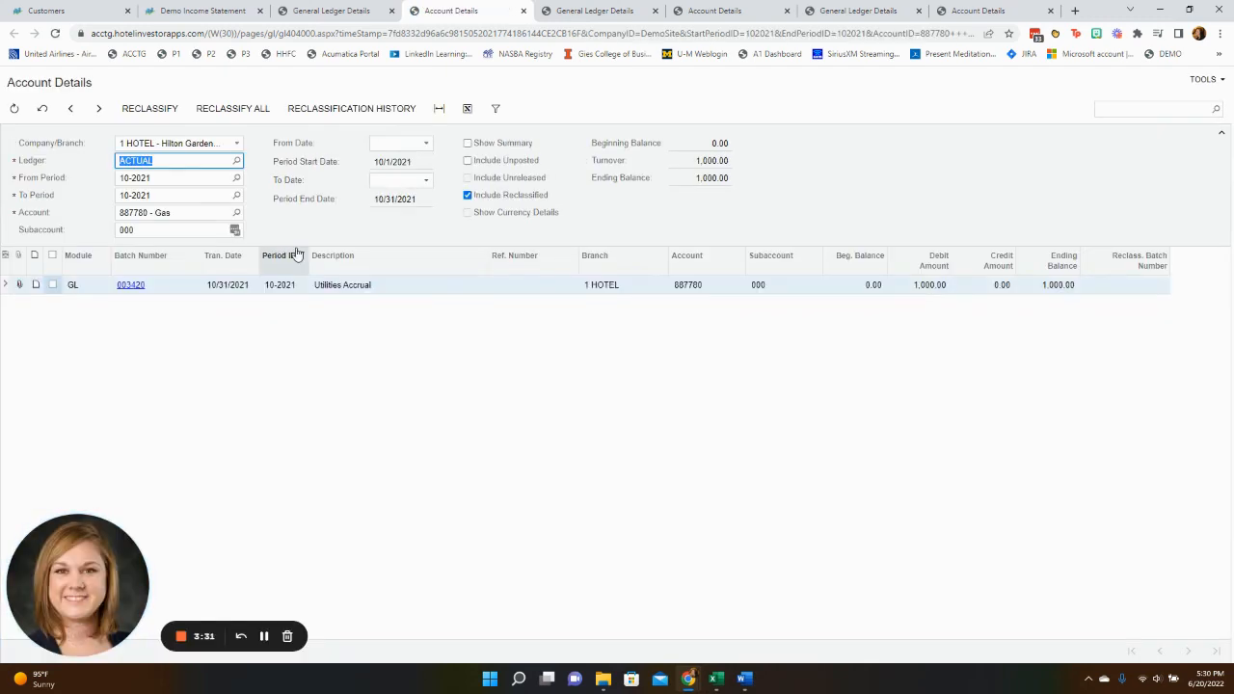
pyautogui.click(128, 285)
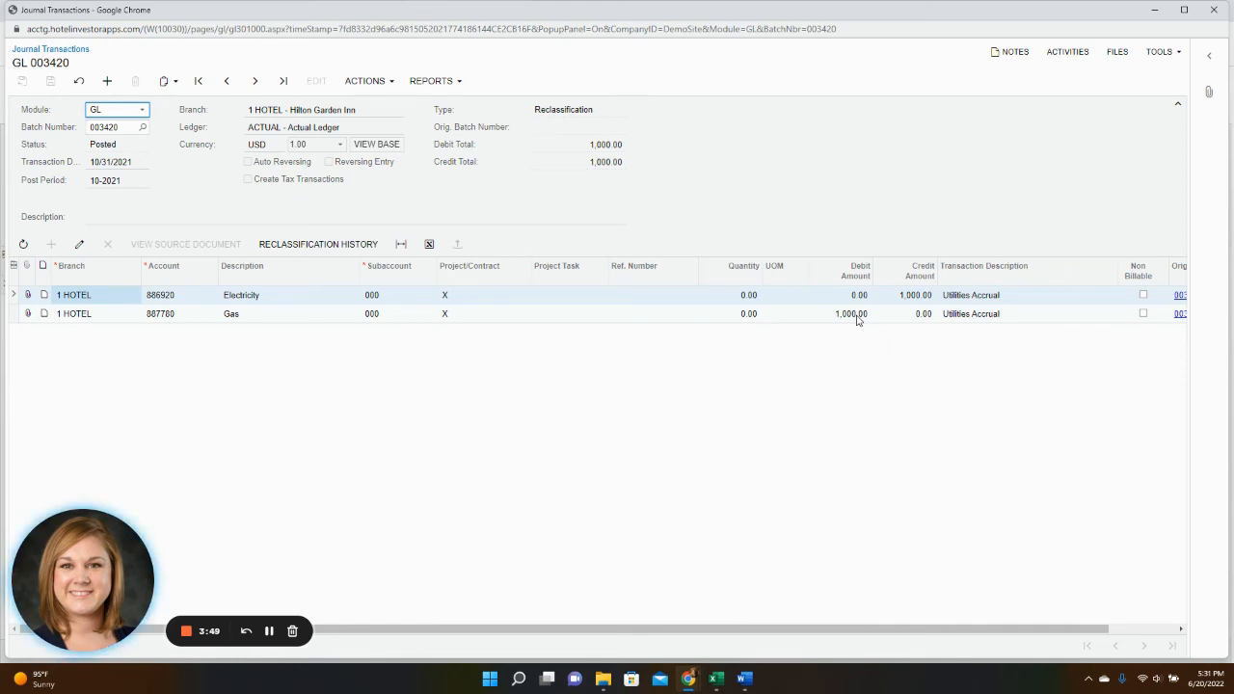
pyautogui.click(1212, 13)
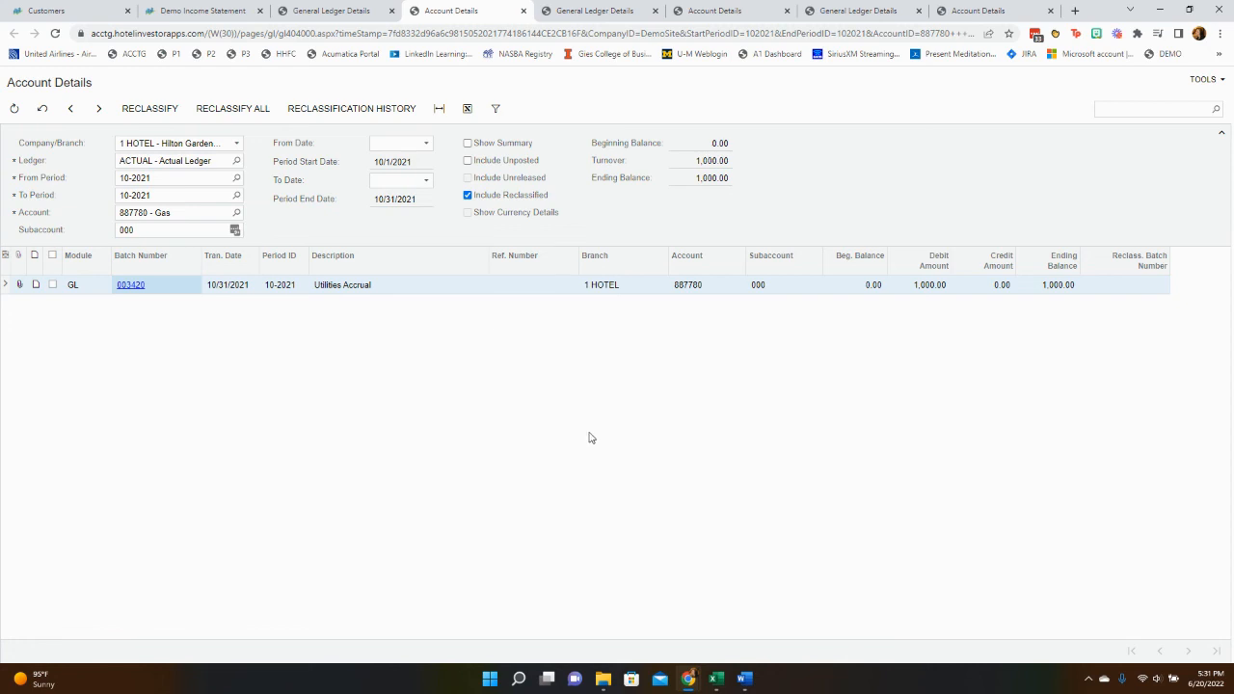
# - Open the Reclassify Transactions screen from the full list of Finance processes
pyautogui.click(205, 11)
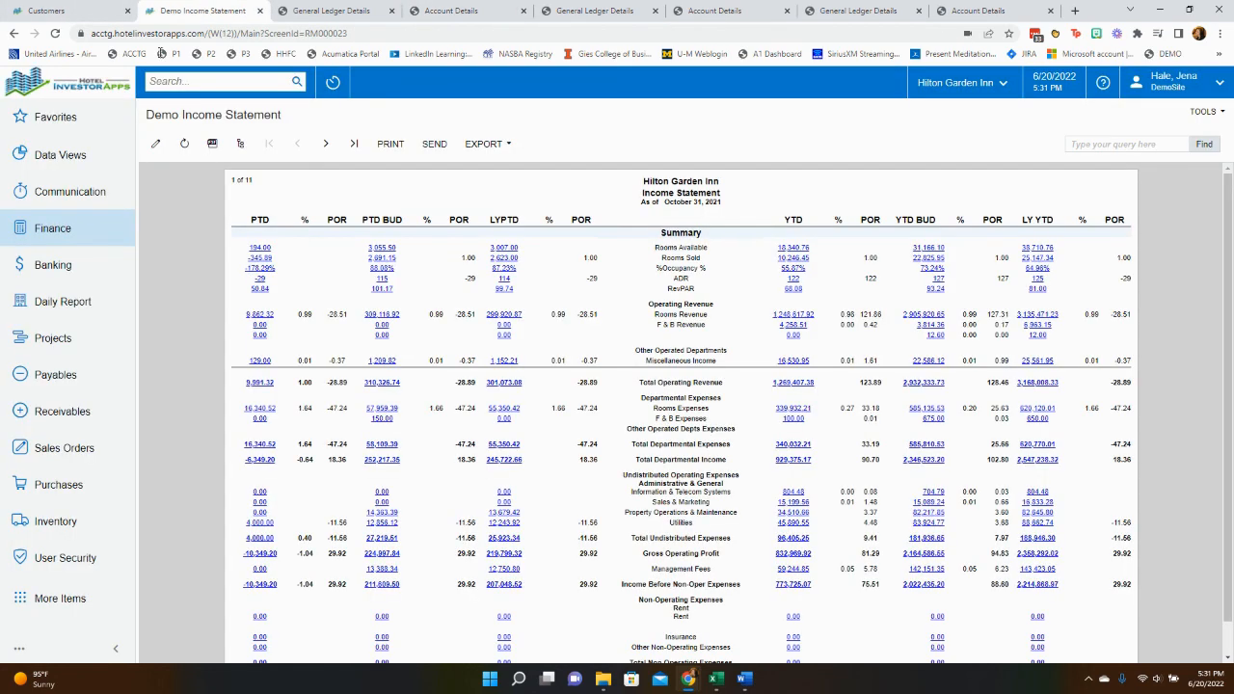
pyautogui.click(54, 231)
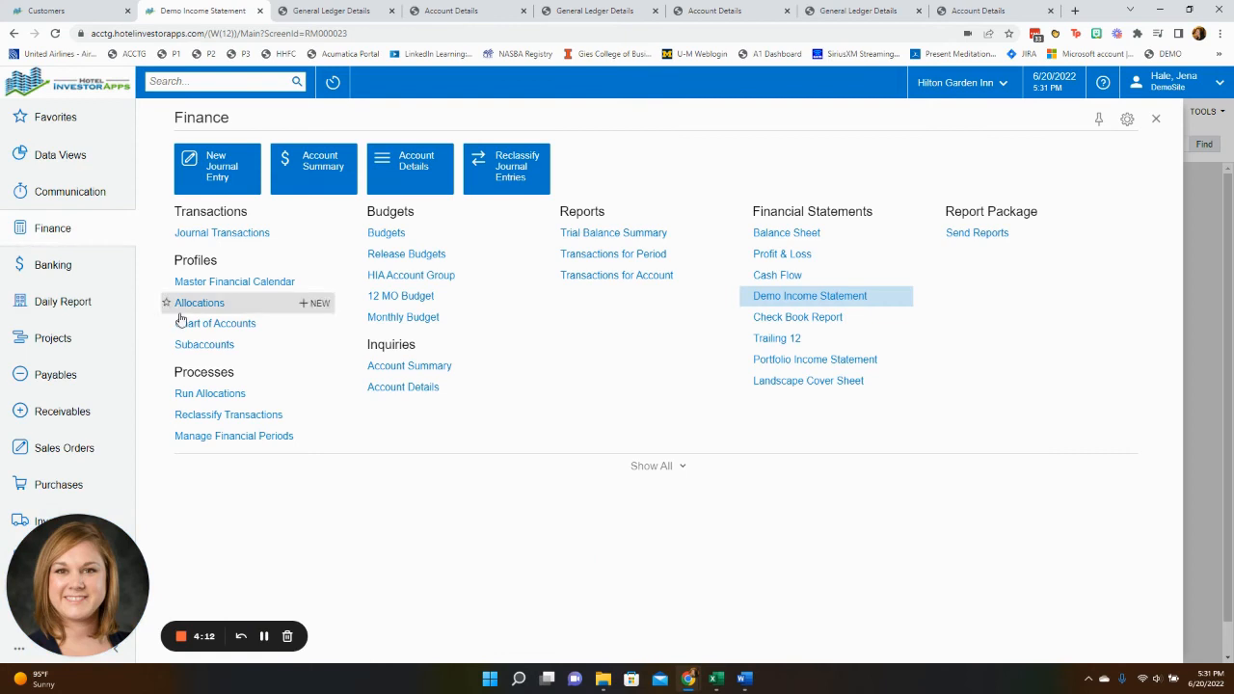
pyautogui.click(653, 466)
pyautogui.scroll(-1, 270, 506)
pyautogui.click(218, 538)
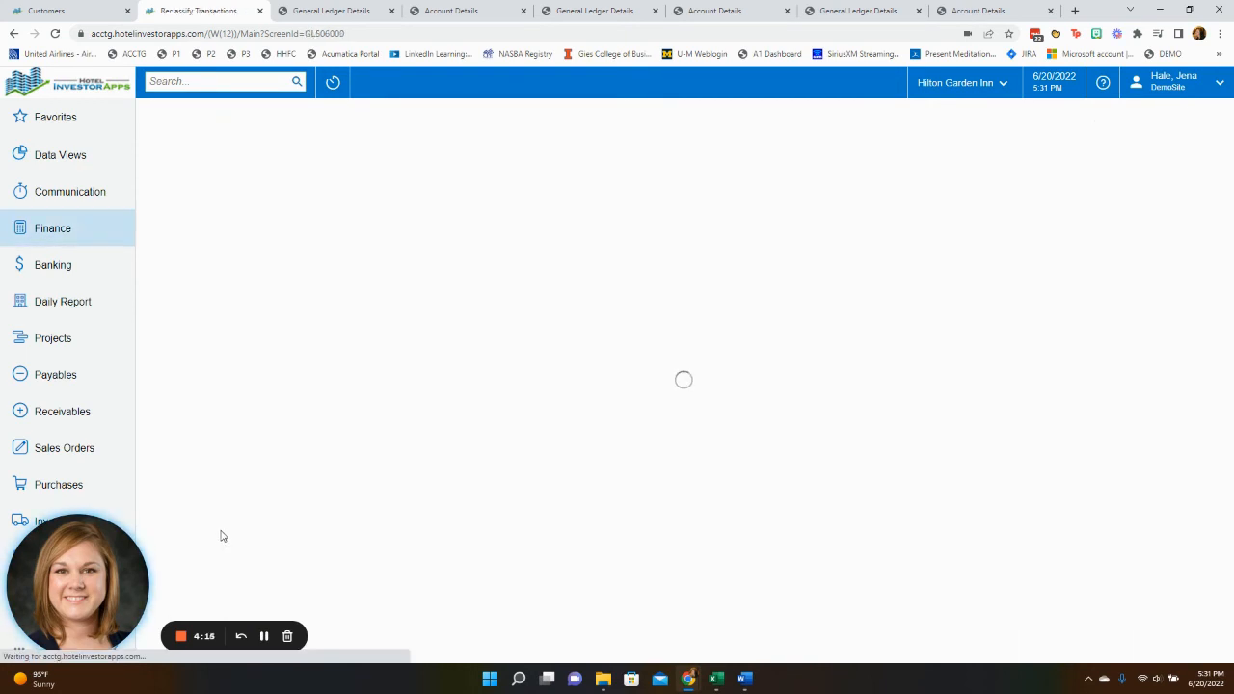